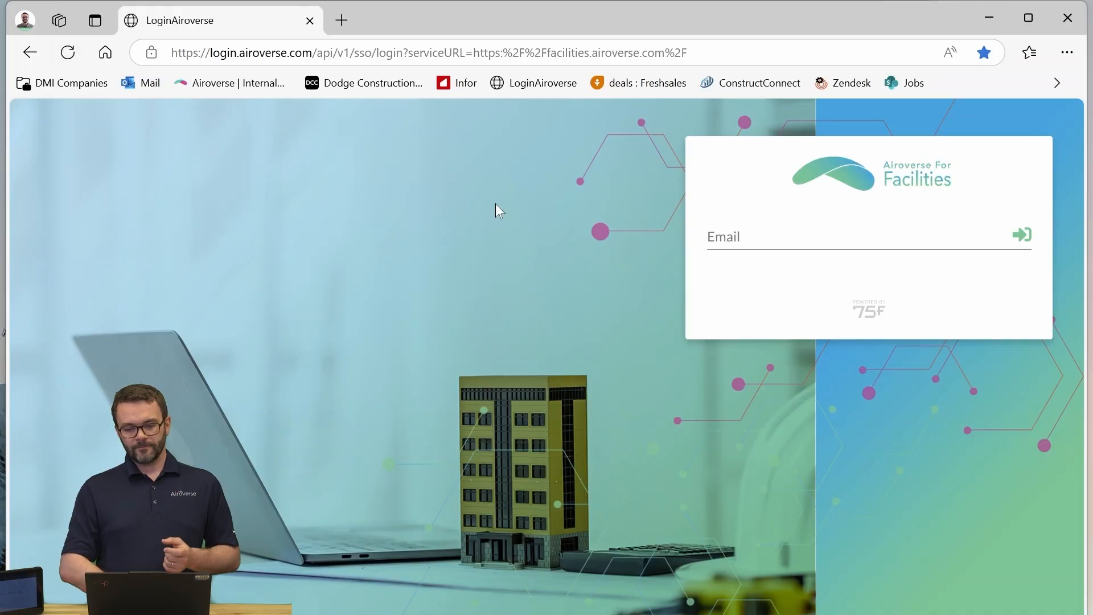
- Sign in to Airoverse For Facilities with the account email and account password
{"action": "left_click", "coordinate": [762, 236]}
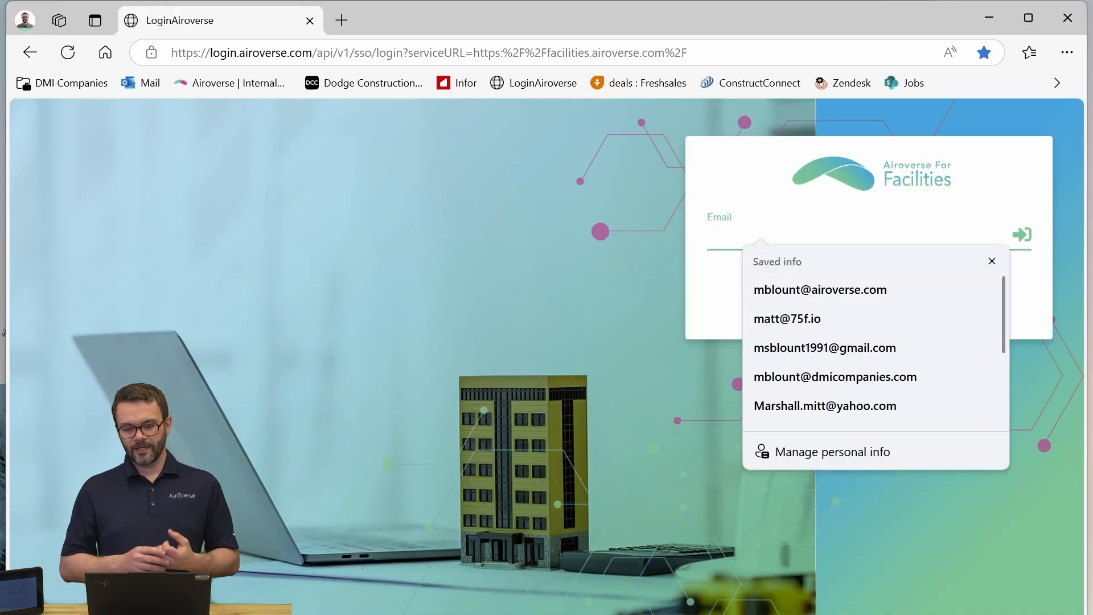
{"action": "left_click", "coordinate": [831, 289]}
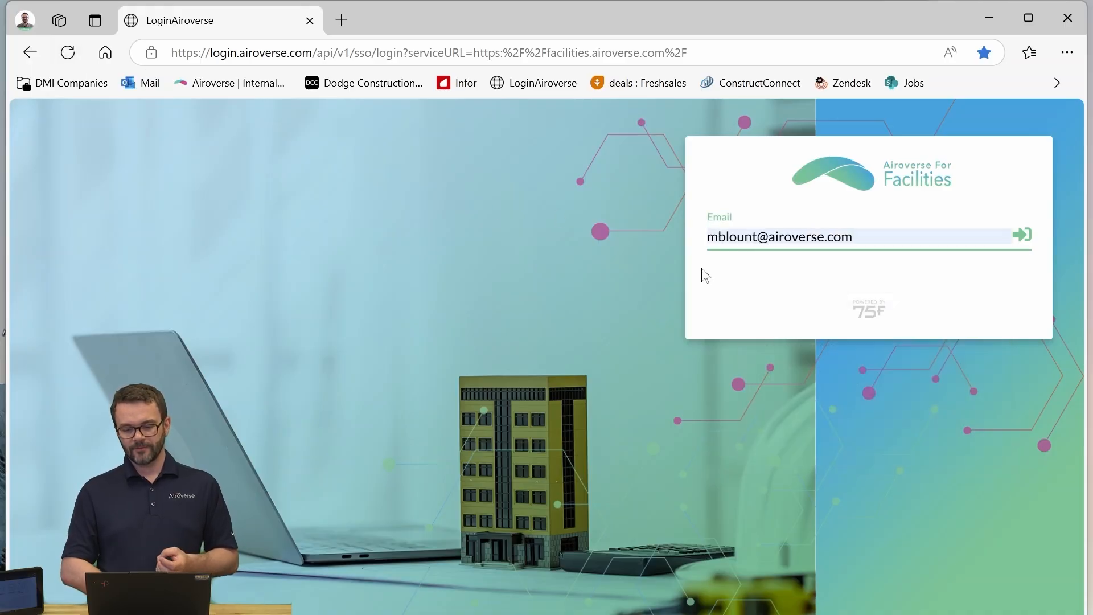
{"action": "left_click", "coordinate": [1022, 234]}
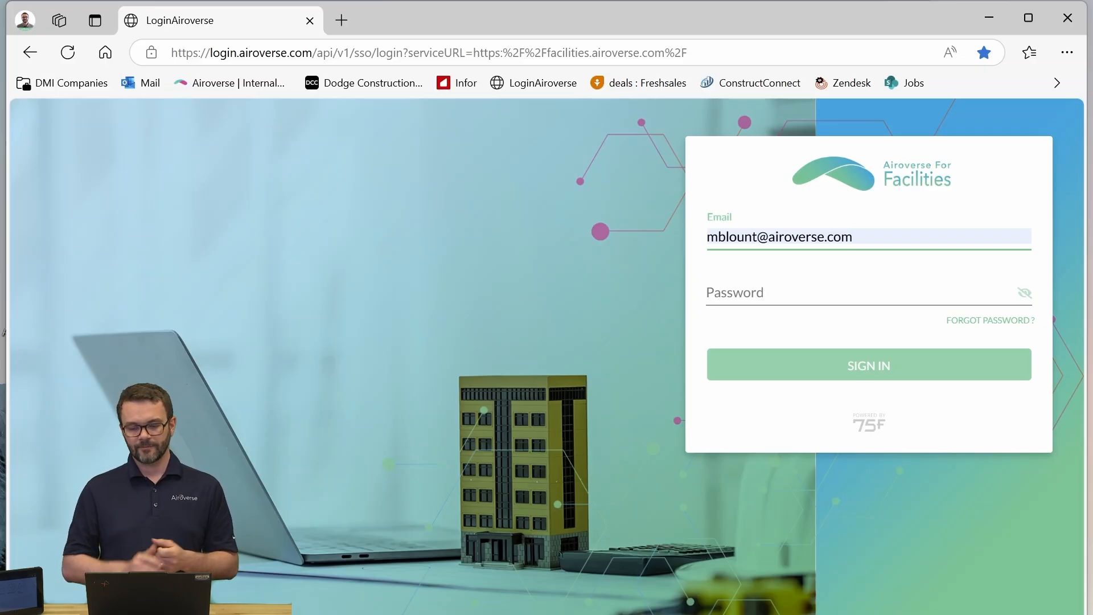
{"action": "key", "text": "Tab"}
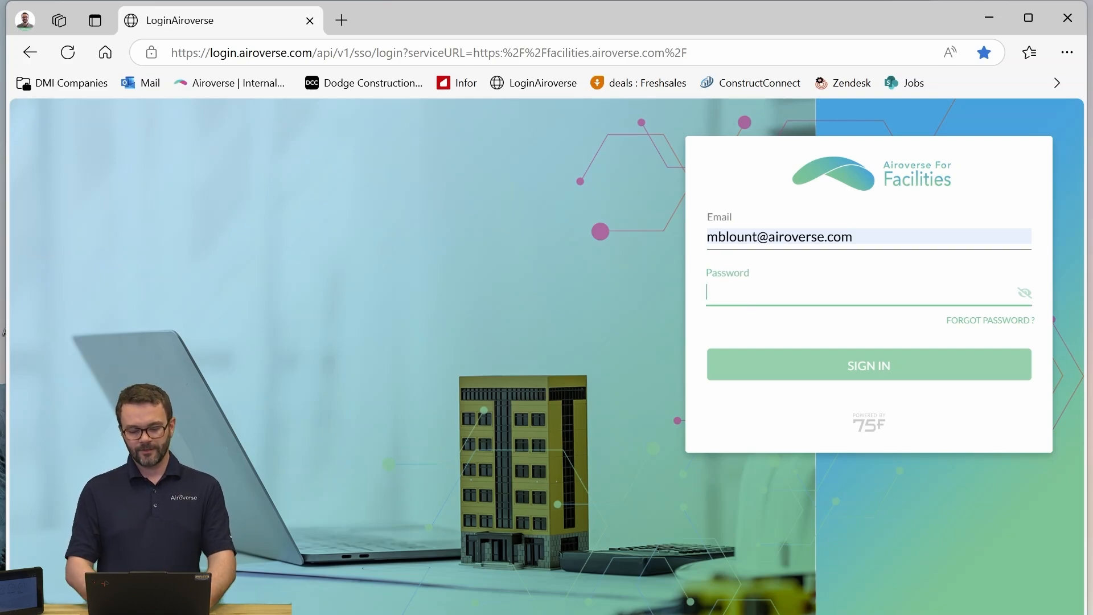
{"action": "type", "text": "••••••••••"}
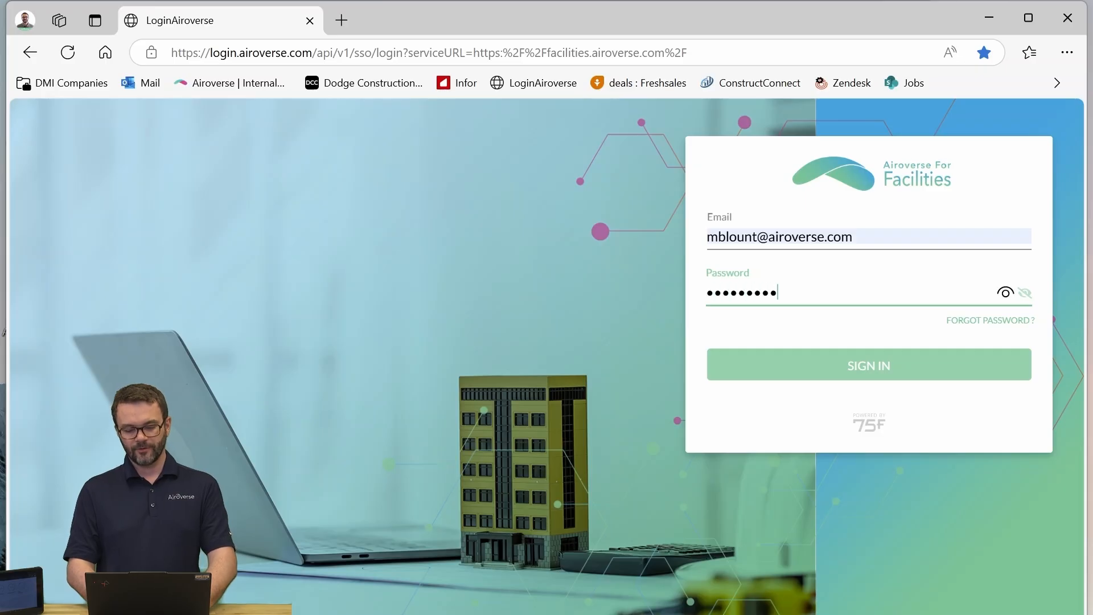
{"action": "type", "text": "•••••"}
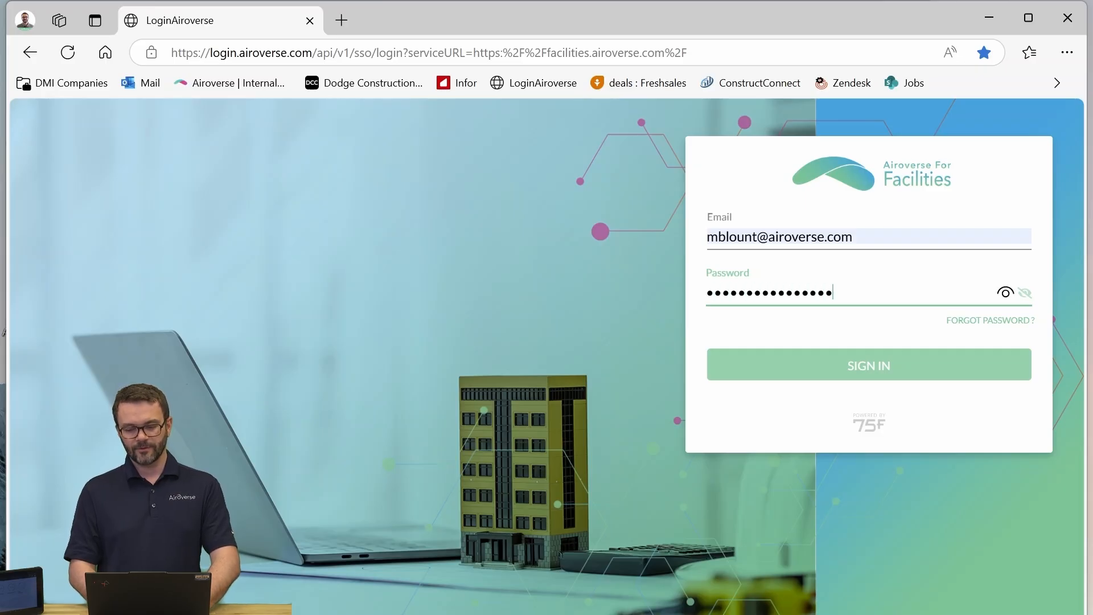
{"action": "key", "text": "Return"}
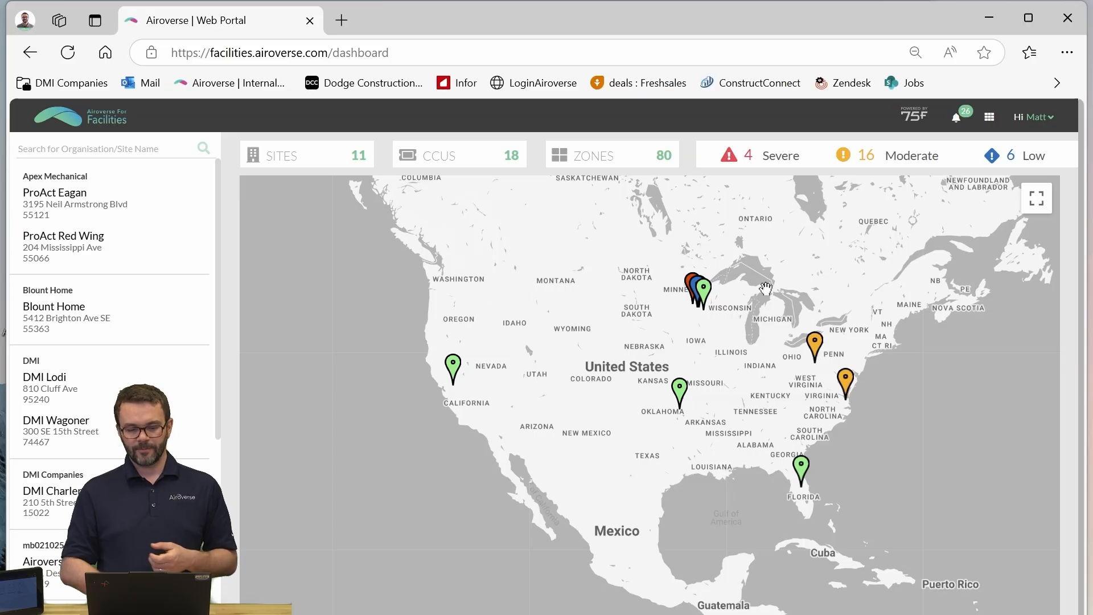
- Search the sites for "training" and open the training site numbered 041525
{"action": "left_click", "coordinate": [108, 148]}
{"action": "type", "text": "training"}
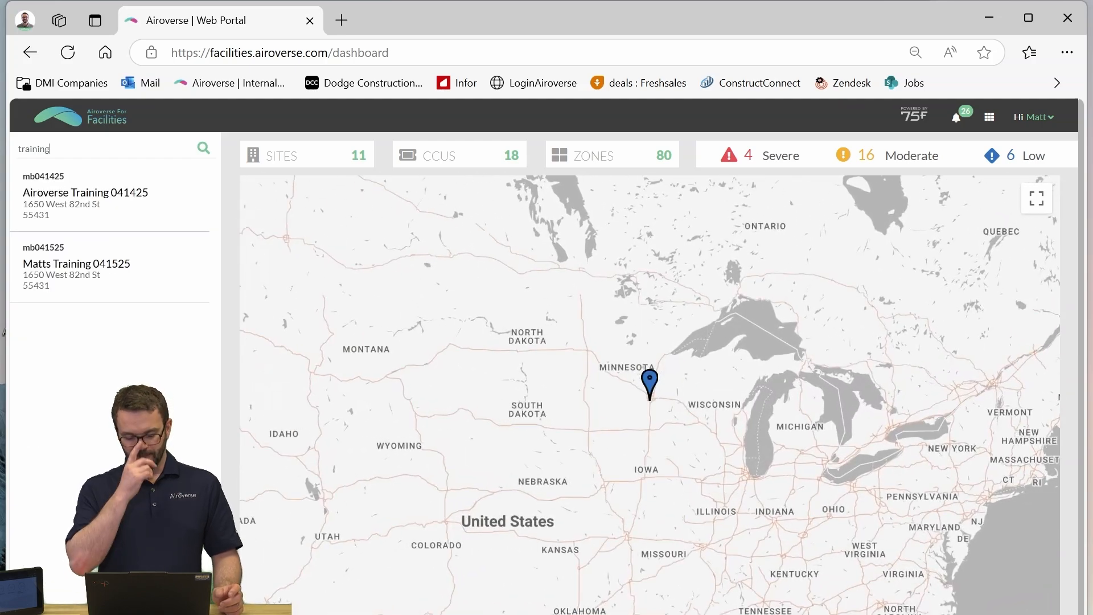
{"action": "left_click", "coordinate": [91, 287]}
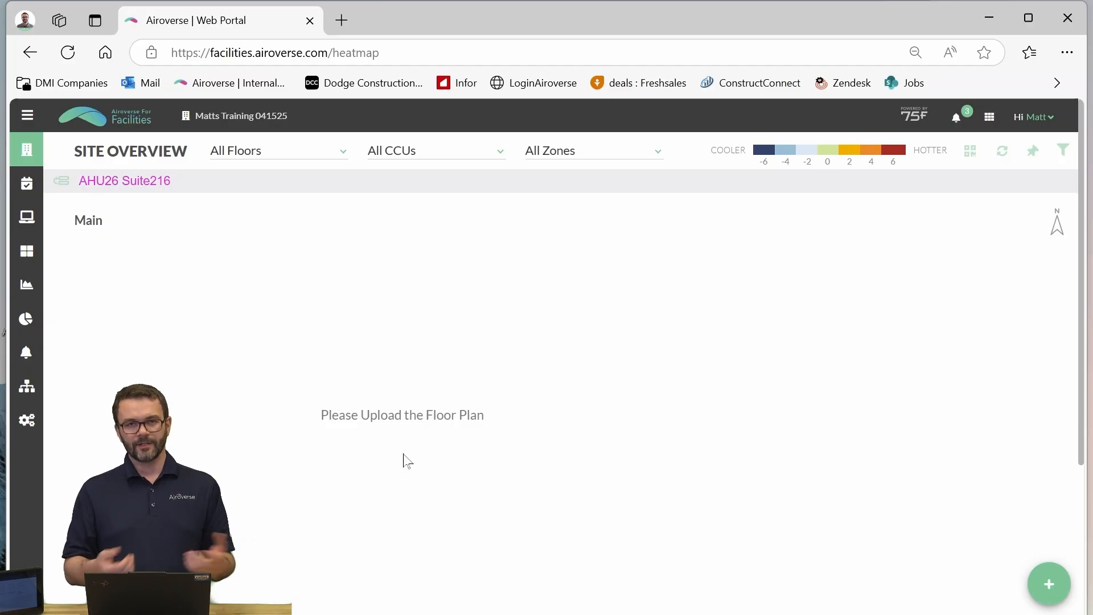
- Examine the AHU26 Suite216 equipment graphic and its runtime, humidity, temperature, mode and lockout charts, then close the details
{"action": "left_click", "coordinate": [101, 191]}
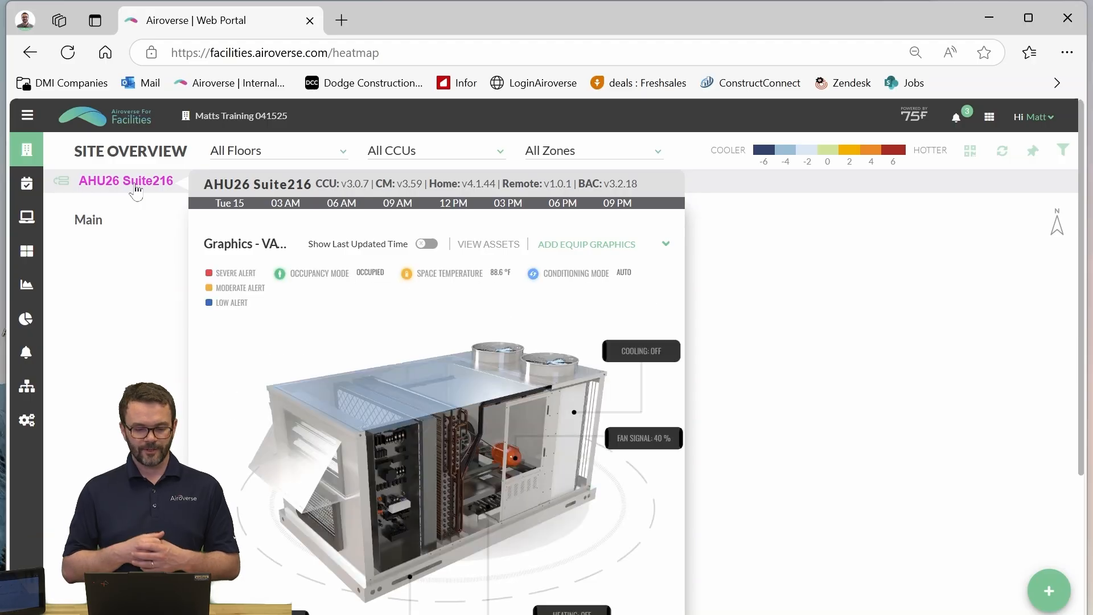
{"action": "left_click", "coordinate": [135, 184]}
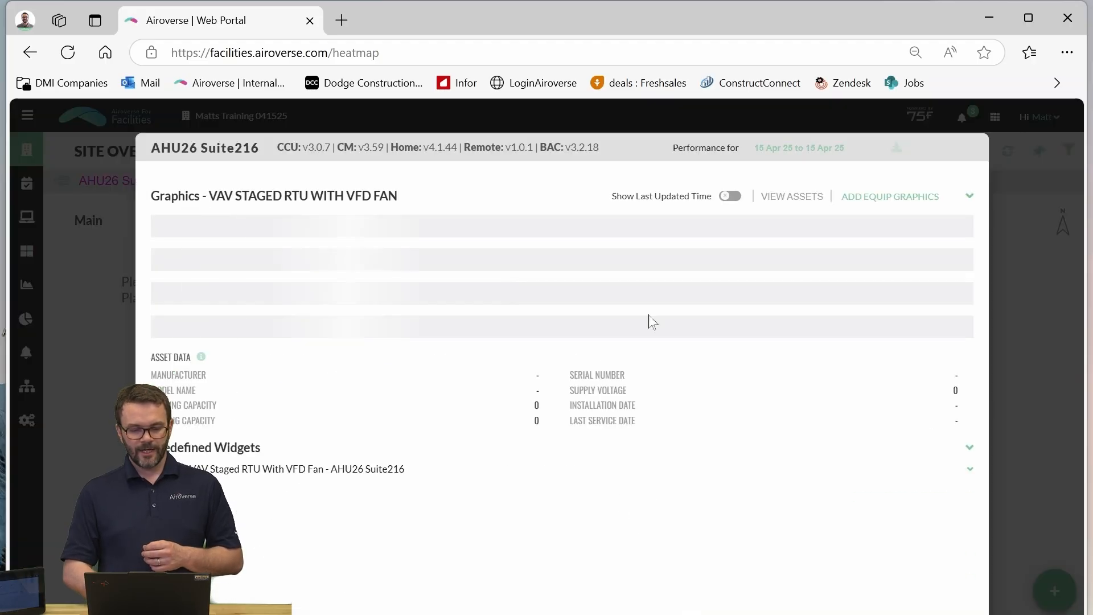
{"action": "scroll", "coordinate": [434, 411], "scroll_direction": "down", "scroll_amount": 1}
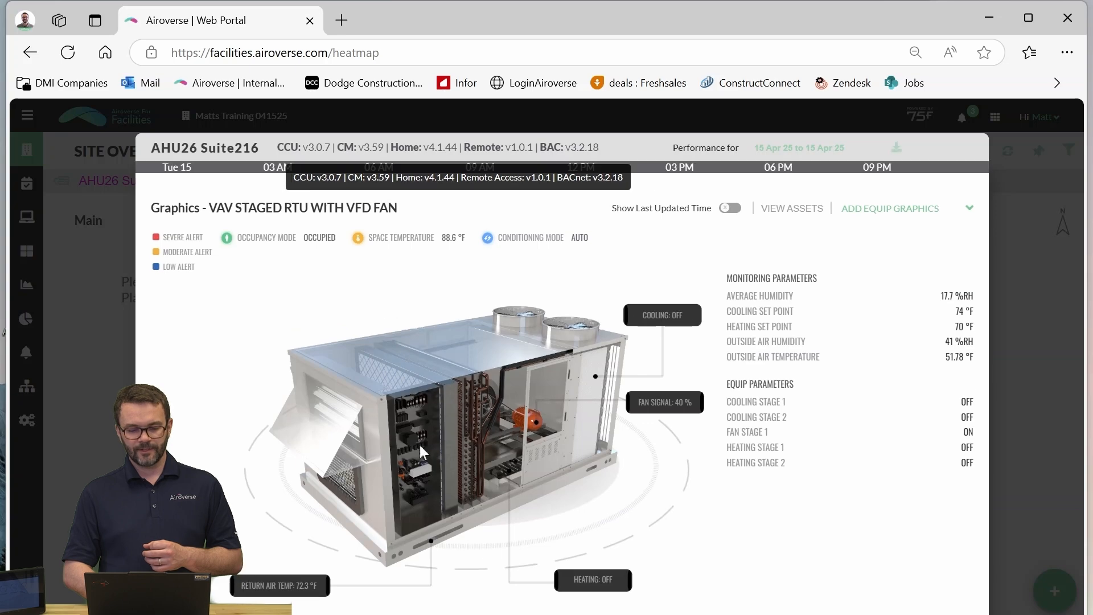
{"action": "scroll", "coordinate": [442, 456], "scroll_direction": "down", "scroll_amount": 10}
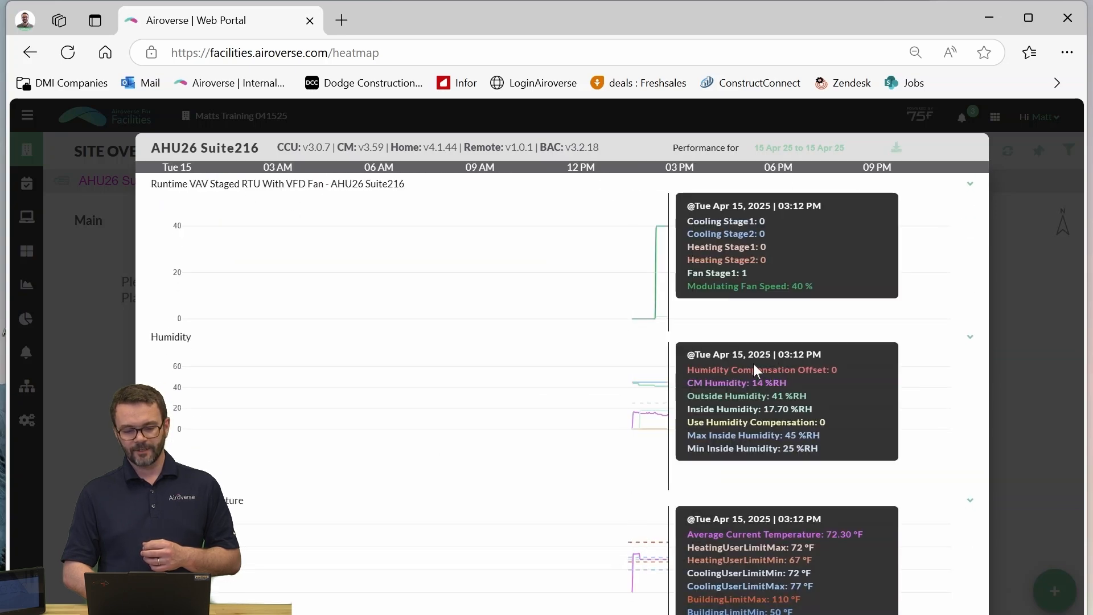
{"action": "scroll", "coordinate": [754, 365], "scroll_direction": "down", "scroll_amount": 2}
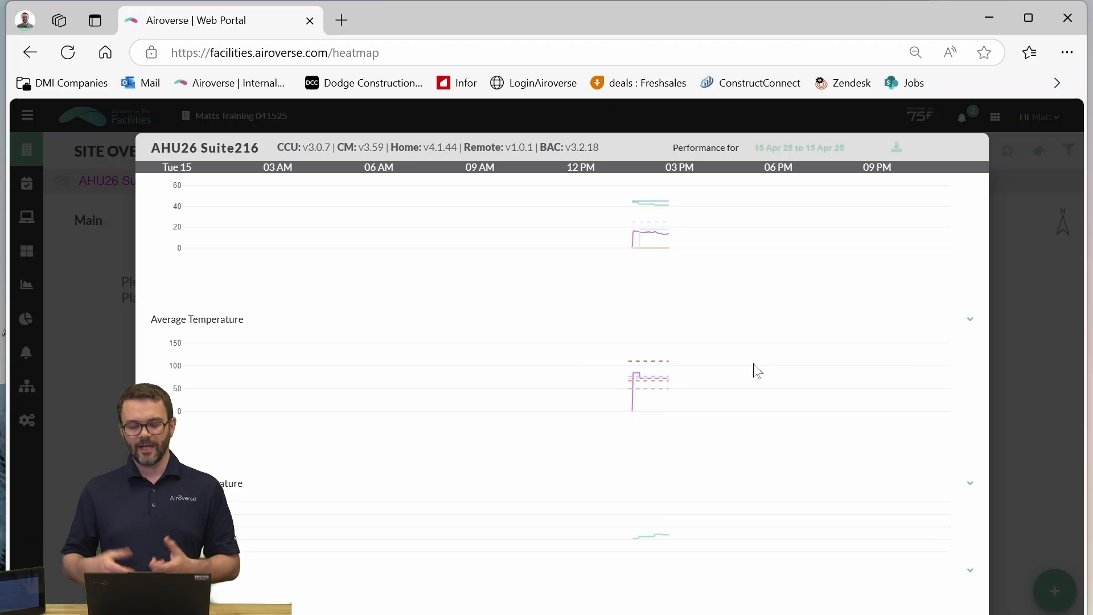
{"action": "scroll", "coordinate": [753, 371], "scroll_direction": "down", "scroll_amount": 8}
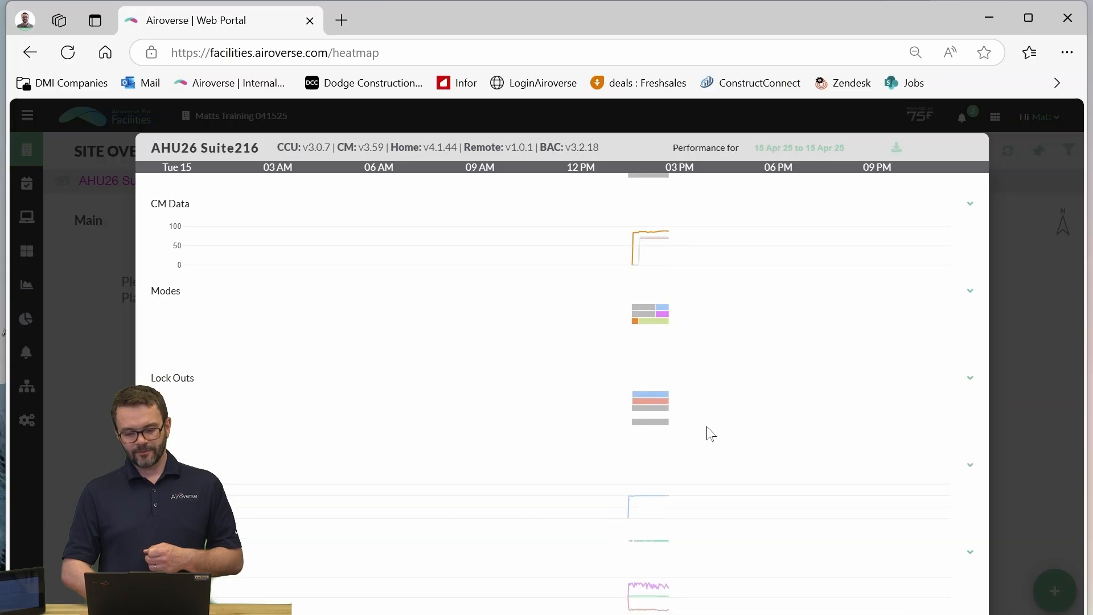
{"action": "scroll", "coordinate": [707, 288], "scroll_direction": "up", "scroll_amount": 2}
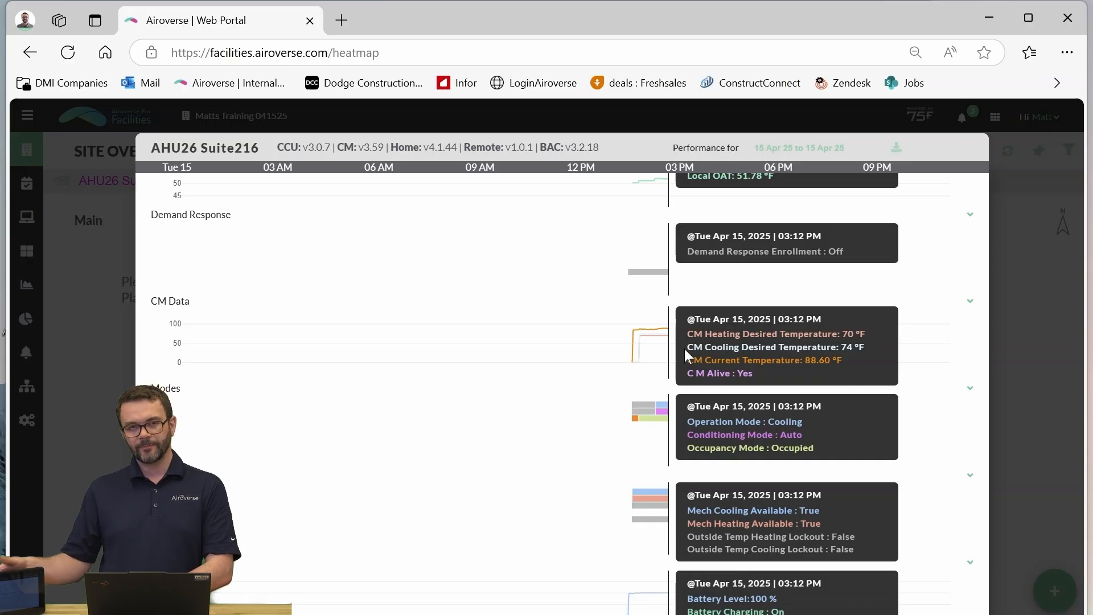
{"action": "scroll", "coordinate": [686, 354], "scroll_direction": "down", "scroll_amount": 2}
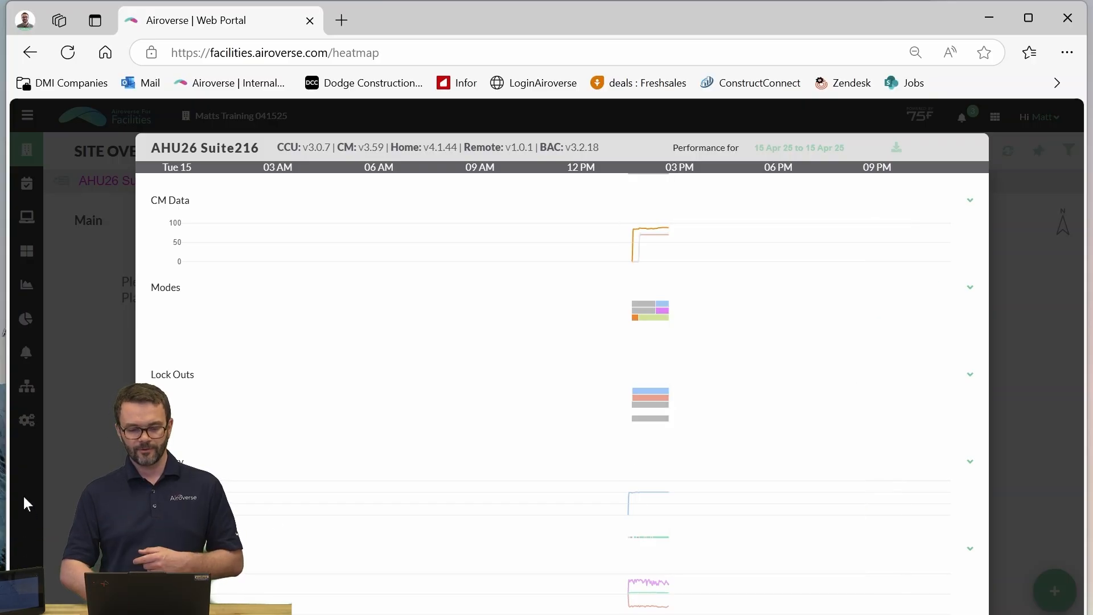
{"action": "left_click", "coordinate": [121, 351]}
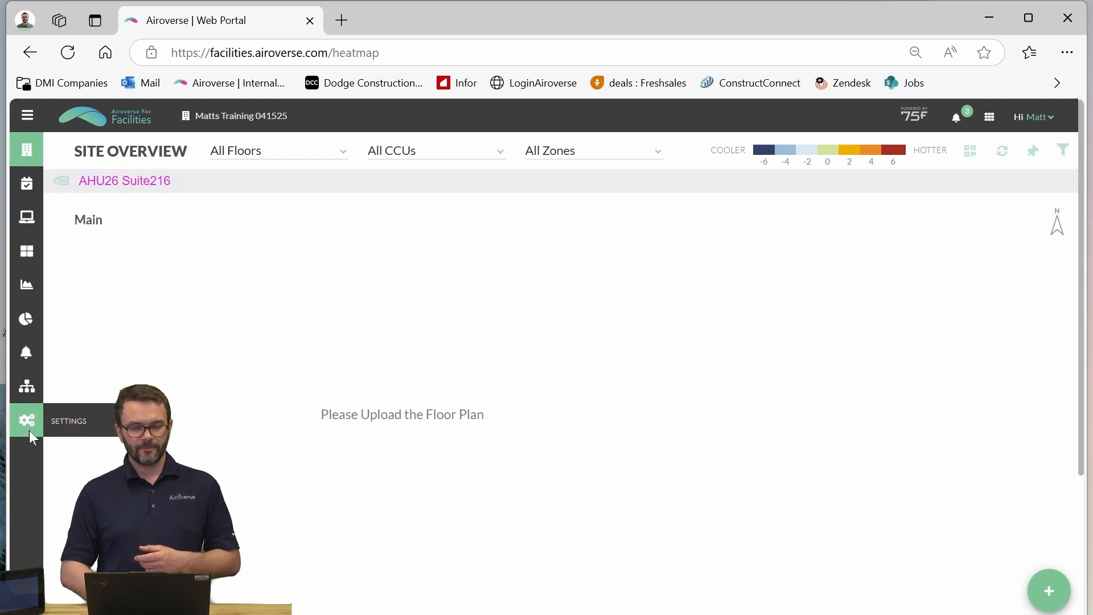
- In the site settings' floor planner, select the Main floor and upload the Floorplan Office image as its floor plan
{"action": "left_click", "coordinate": [74, 433]}
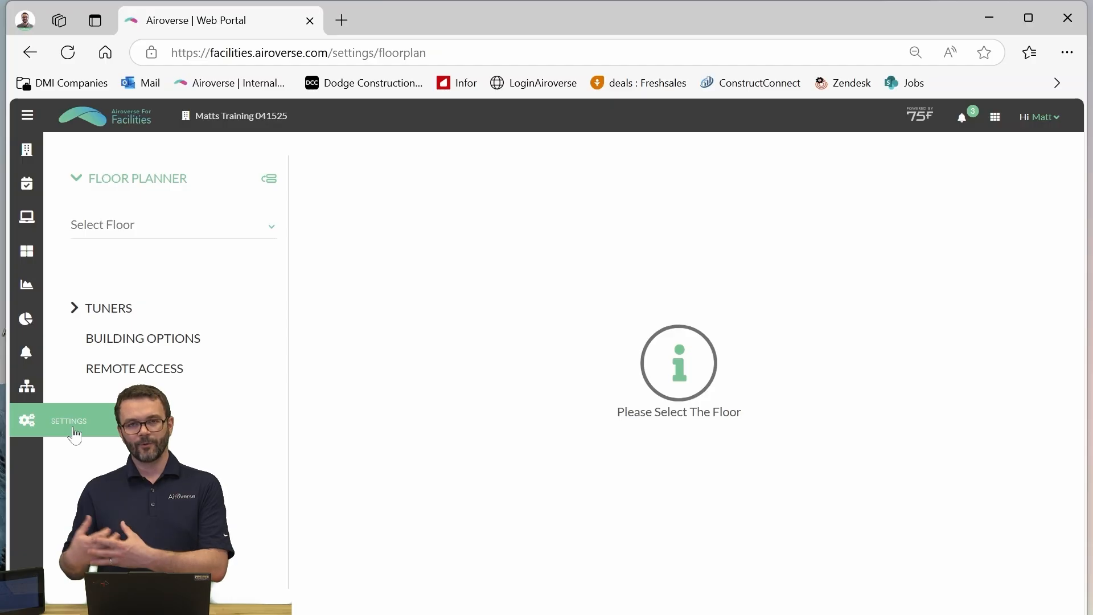
{"action": "left_click", "coordinate": [177, 236]}
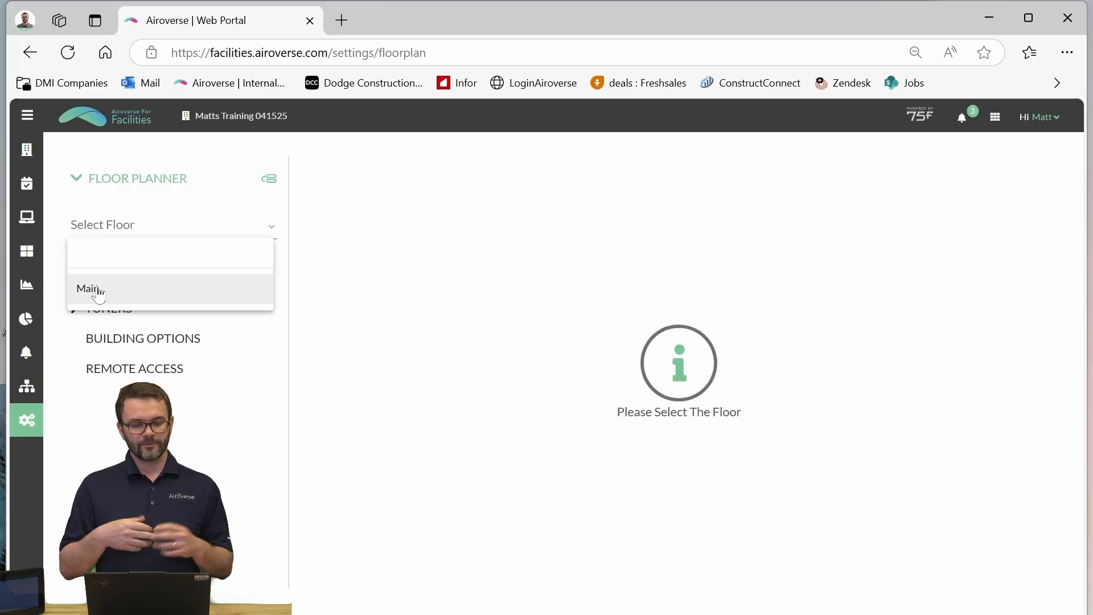
{"action": "left_click", "coordinate": [122, 294]}
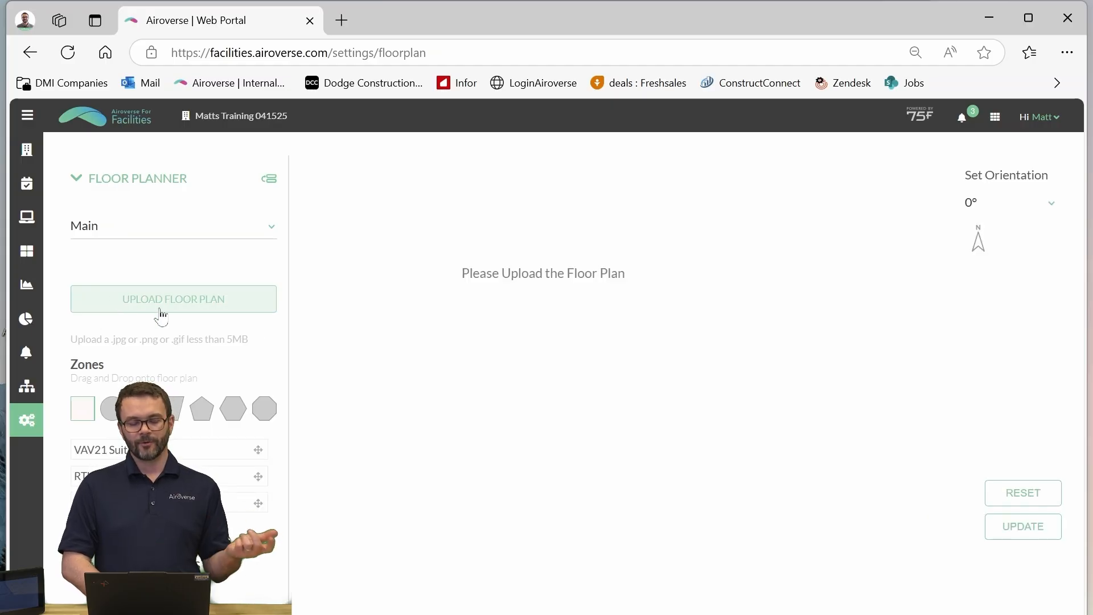
{"action": "left_click", "coordinate": [162, 314]}
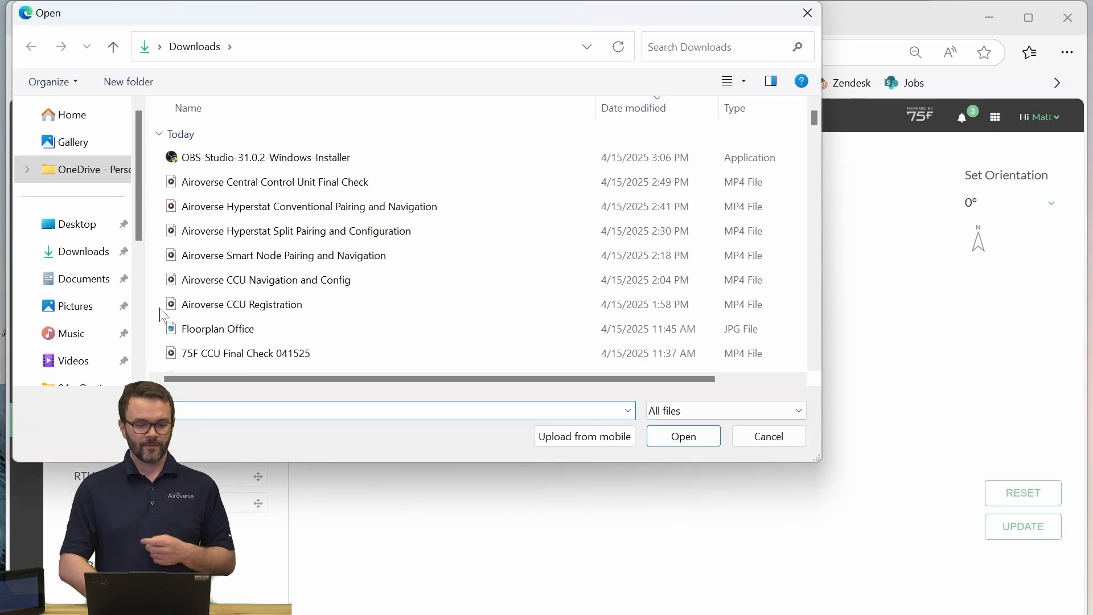
{"action": "left_click", "coordinate": [234, 333]}
{"action": "left_click", "coordinate": [678, 439]}
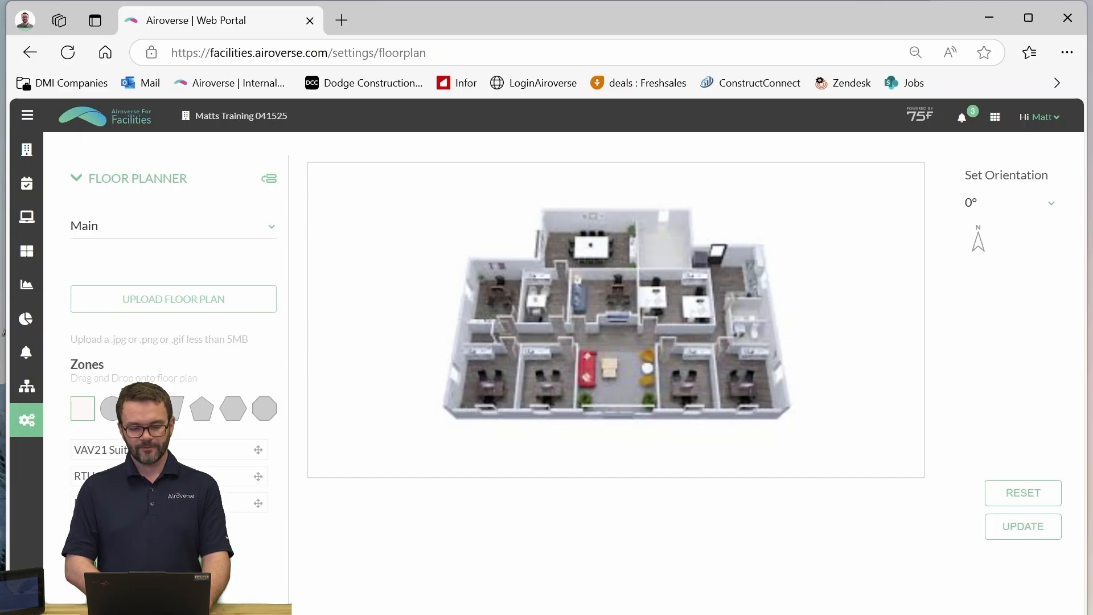
- Place the VAV21 Suite210 zone on the floor plan and shape its outline around the west offices and the central lounge
{"action": "left_click_drag", "start_coordinate": [258, 450], "coordinate": [634, 279]}
{"action": "left_click_drag", "start_coordinate": [540, 337], "coordinate": [655, 403]}
{"action": "left_click_drag", "start_coordinate": [654, 404], "coordinate": [655, 406]}
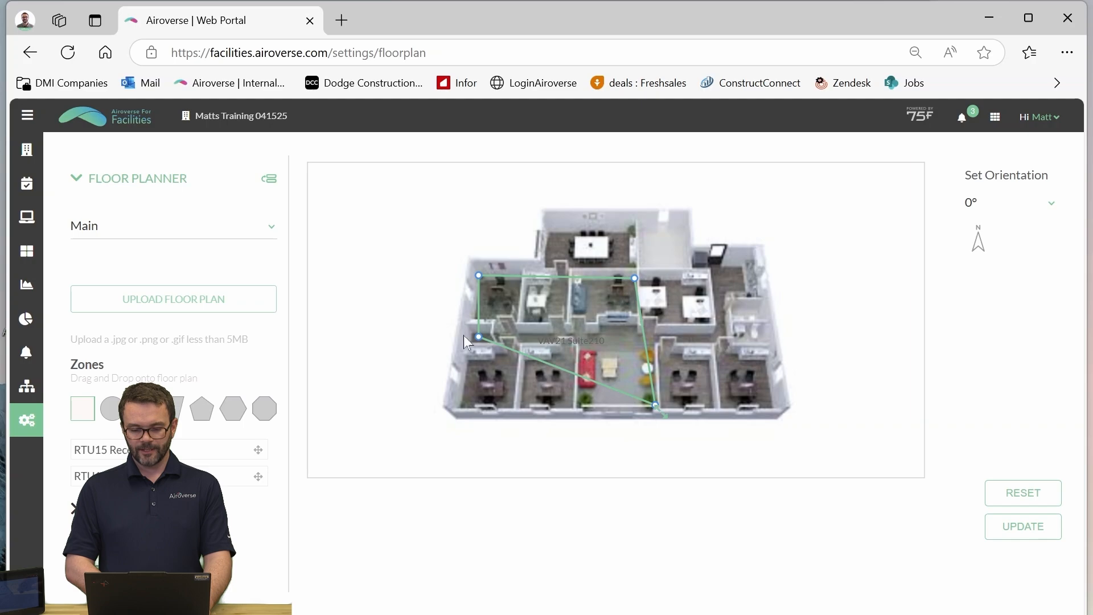
{"action": "left_click_drag", "start_coordinate": [478, 338], "coordinate": [460, 407]}
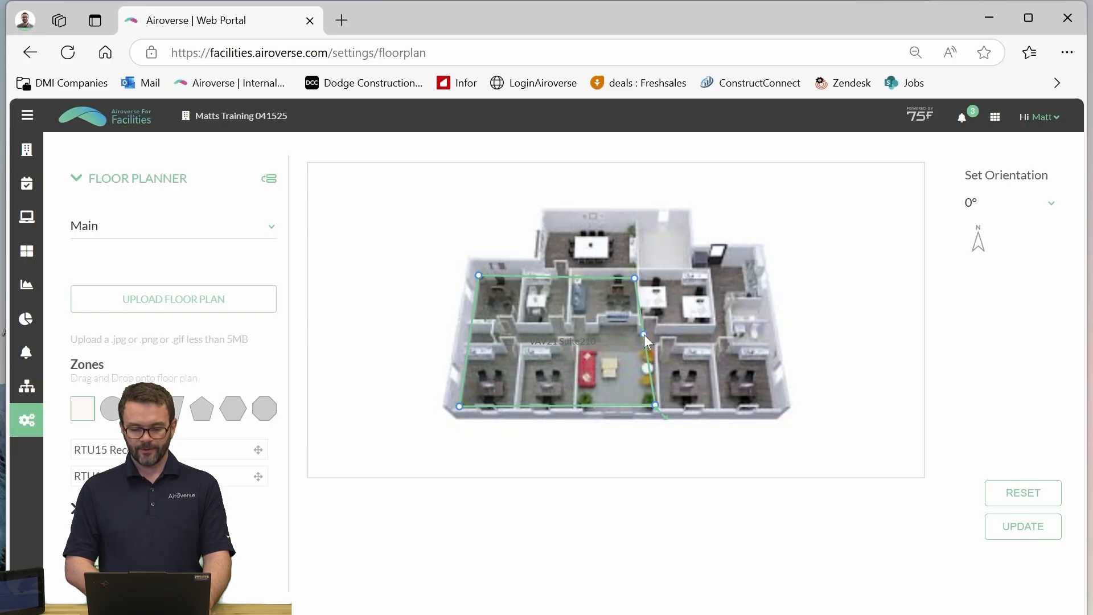
{"action": "left_click_drag", "start_coordinate": [644, 335], "coordinate": [655, 343]}
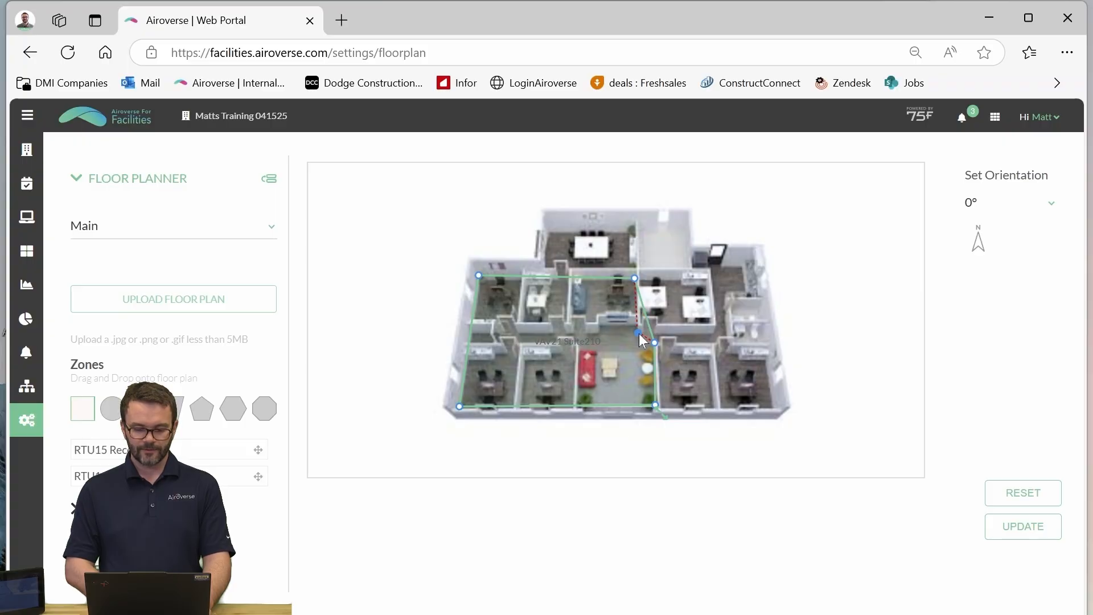
{"action": "left_click_drag", "start_coordinate": [639, 333], "coordinate": [641, 348]}
{"action": "left_click_drag", "start_coordinate": [641, 346], "coordinate": [641, 346]}
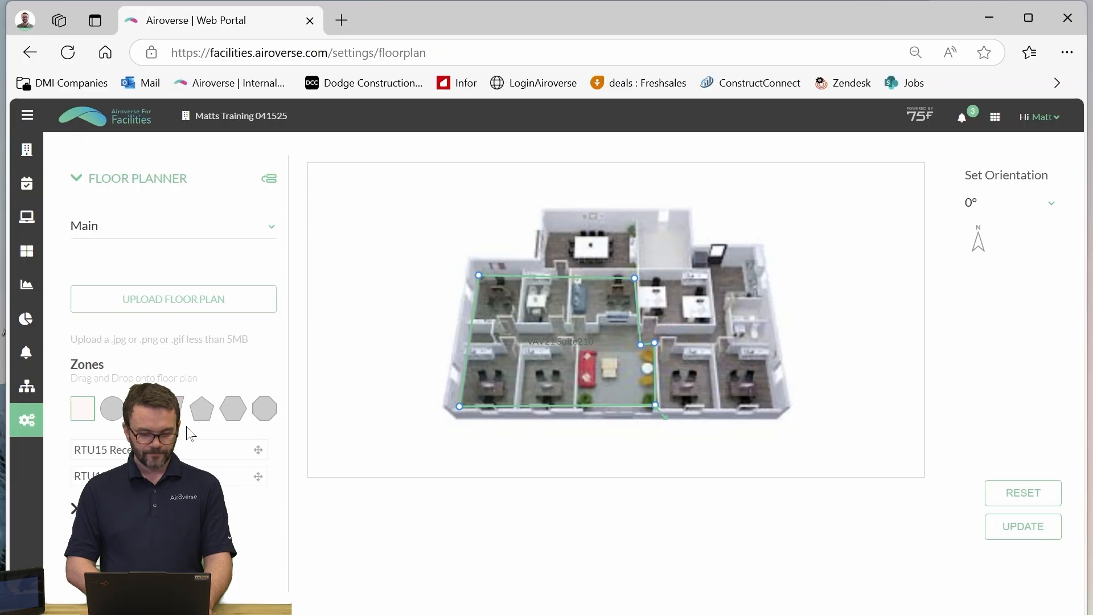
- Place the RTU15 zone along the east side of the floor plan and fit its outline to the rooms and northern entry corner
{"action": "left_click_drag", "start_coordinate": [173, 449], "coordinate": [722, 410]}
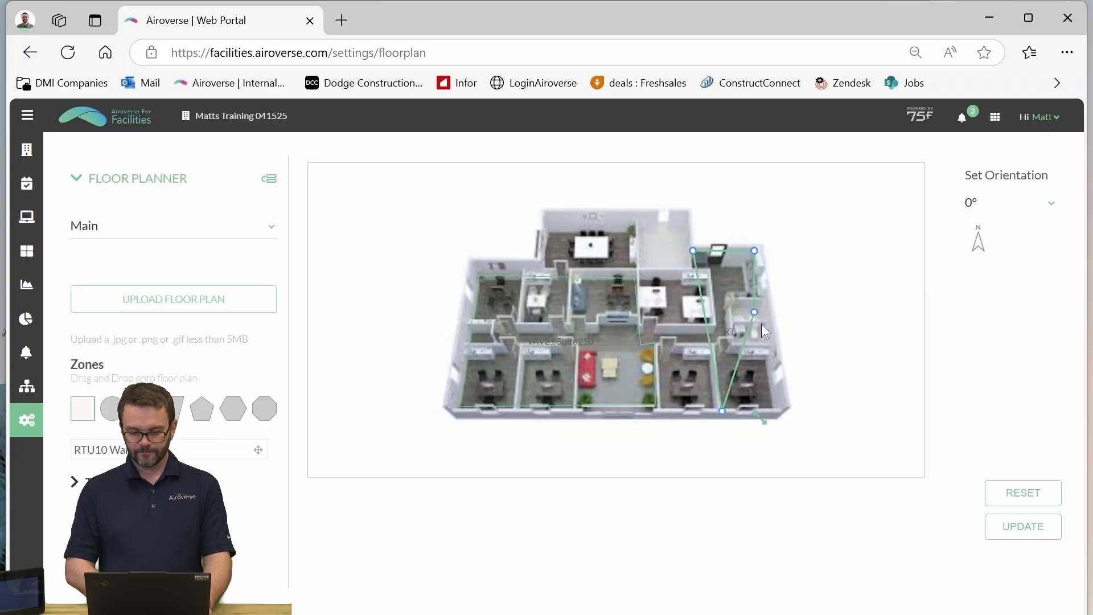
{"action": "left_click_drag", "start_coordinate": [754, 313], "coordinate": [777, 411]}
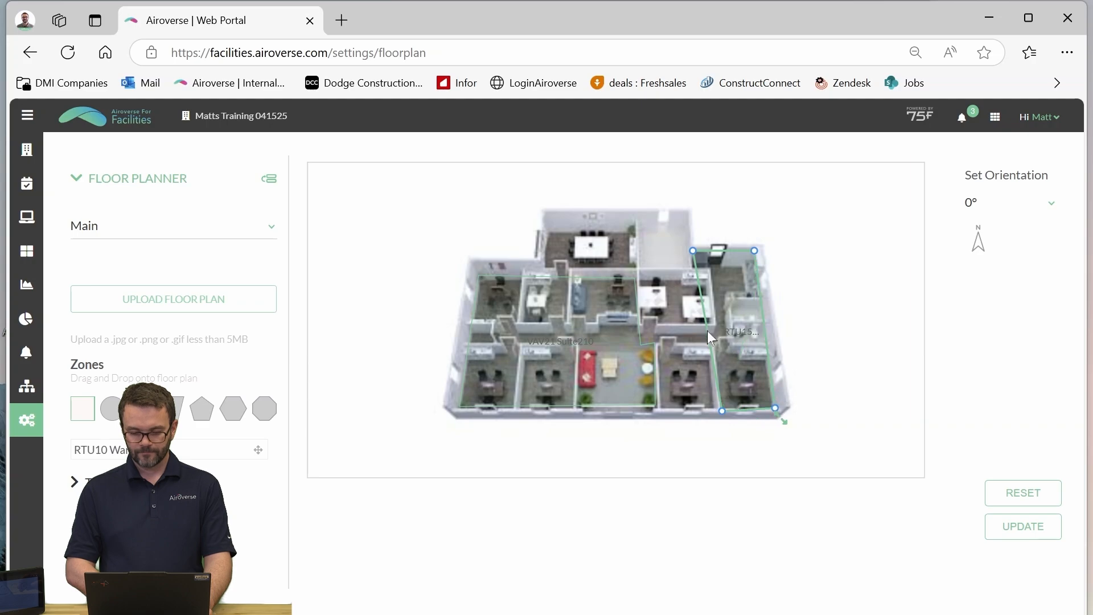
{"action": "left_click_drag", "start_coordinate": [707, 331], "coordinate": [710, 272]}
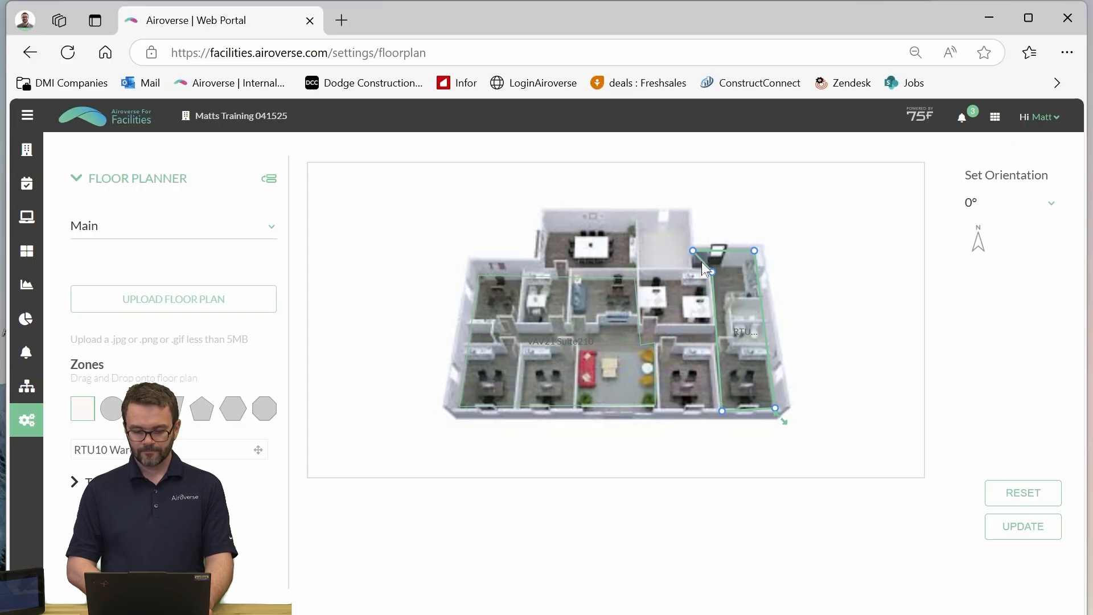
{"action": "left_click_drag", "start_coordinate": [701, 262], "coordinate": [694, 273]}
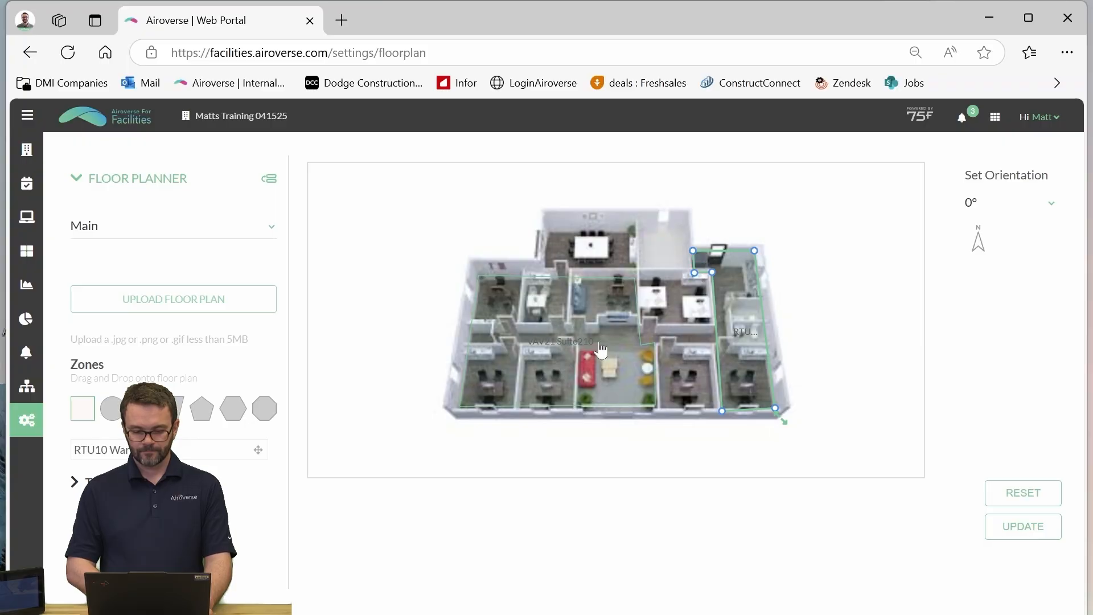
- Place the RTU10 zone, fit its outline to the northern rooms and the offices between the other two zones, and save the floor plan
{"action": "left_click_drag", "start_coordinate": [116, 455], "coordinate": [579, 254]}
{"action": "left_click_drag", "start_coordinate": [641, 225], "coordinate": [686, 237]}
{"action": "left_click_drag", "start_coordinate": [611, 294], "coordinate": [715, 404]}
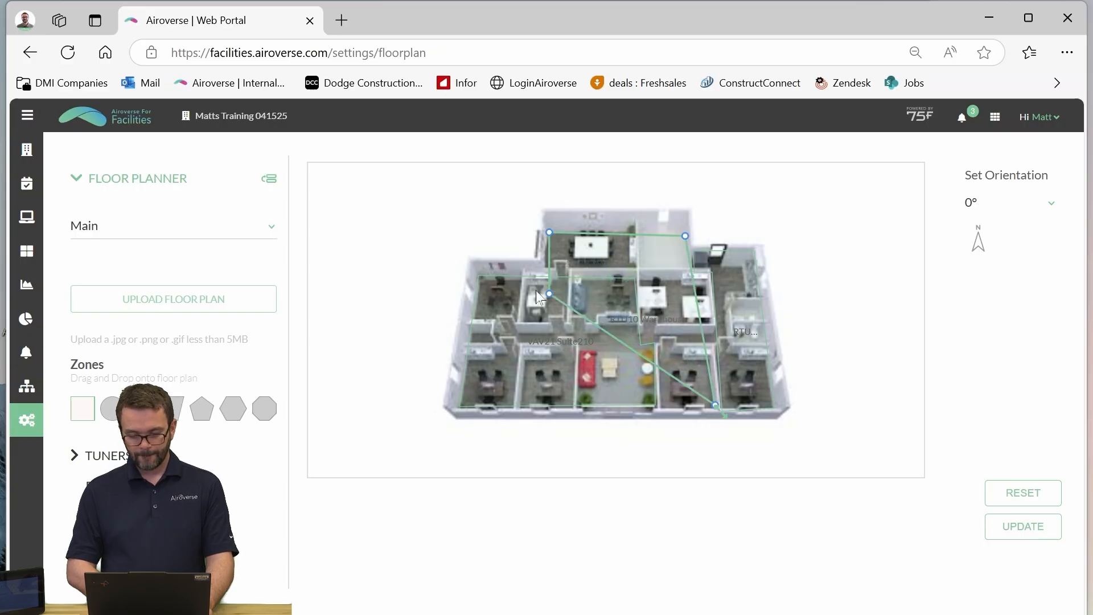
{"action": "left_click_drag", "start_coordinate": [548, 295], "coordinate": [639, 268]}
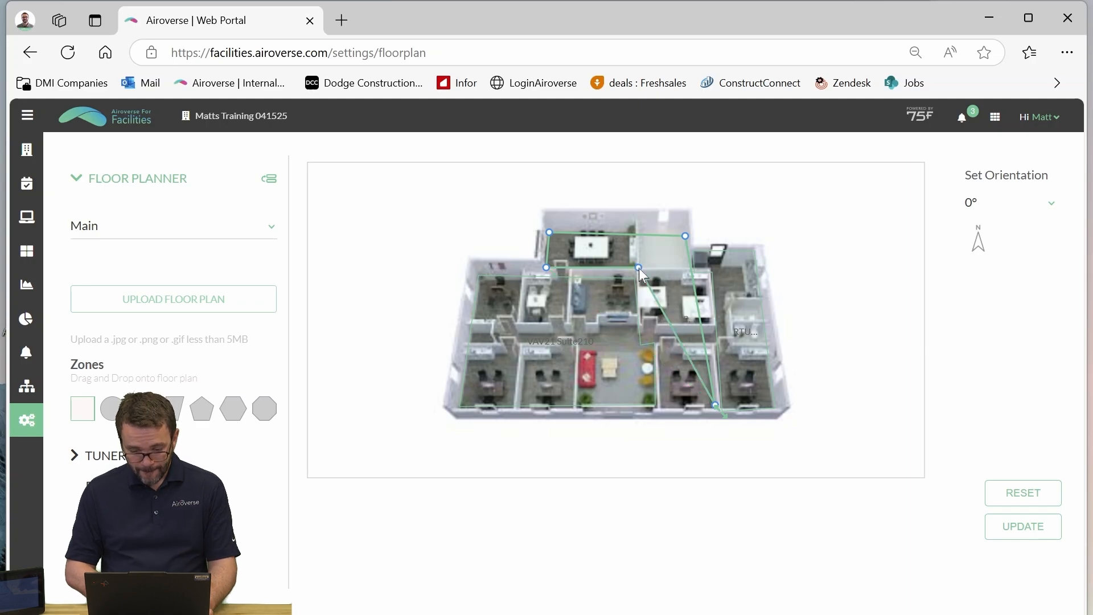
{"action": "left_click", "coordinate": [659, 307]}
{"action": "left_click", "coordinate": [668, 302]}
{"action": "left_click_drag", "start_coordinate": [659, 307], "coordinate": [666, 353]}
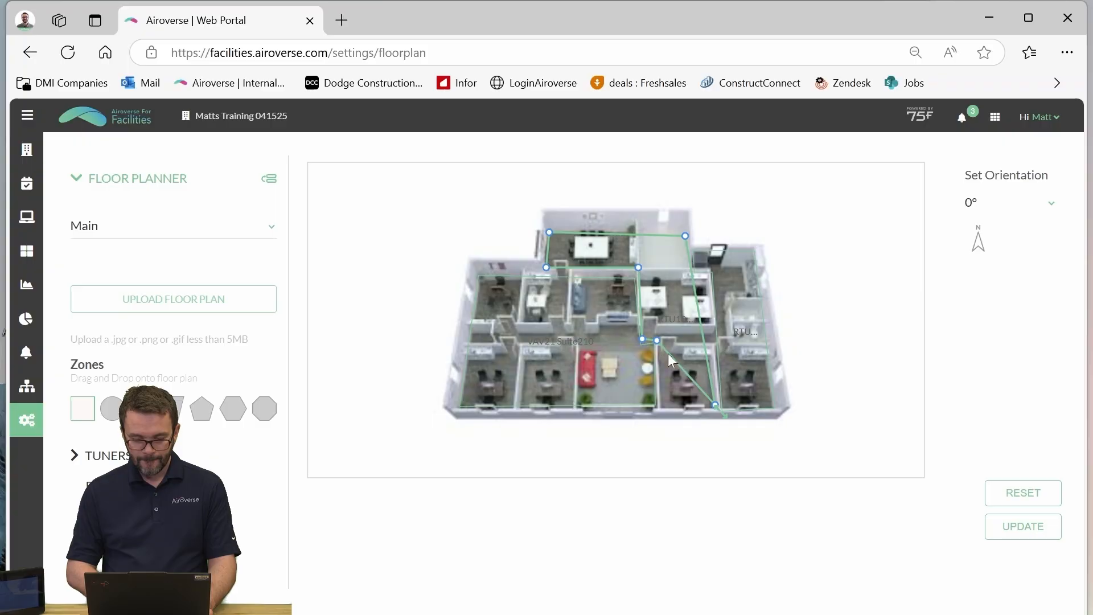
{"action": "left_click_drag", "start_coordinate": [663, 409], "coordinate": [660, 409]}
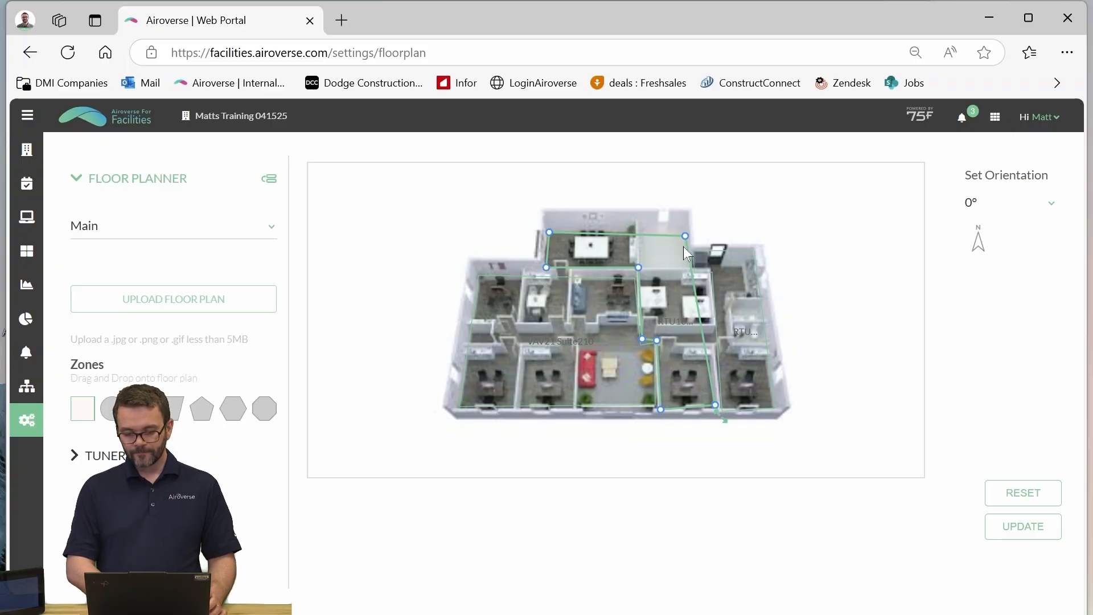
{"action": "mouse_move", "coordinate": [693, 283]}
{"action": "left_mouse_down"}
{"action": "mouse_move", "coordinate": [714, 281]}
{"action": "mouse_move", "coordinate": [690, 280]}
{"action": "left_mouse_up"}
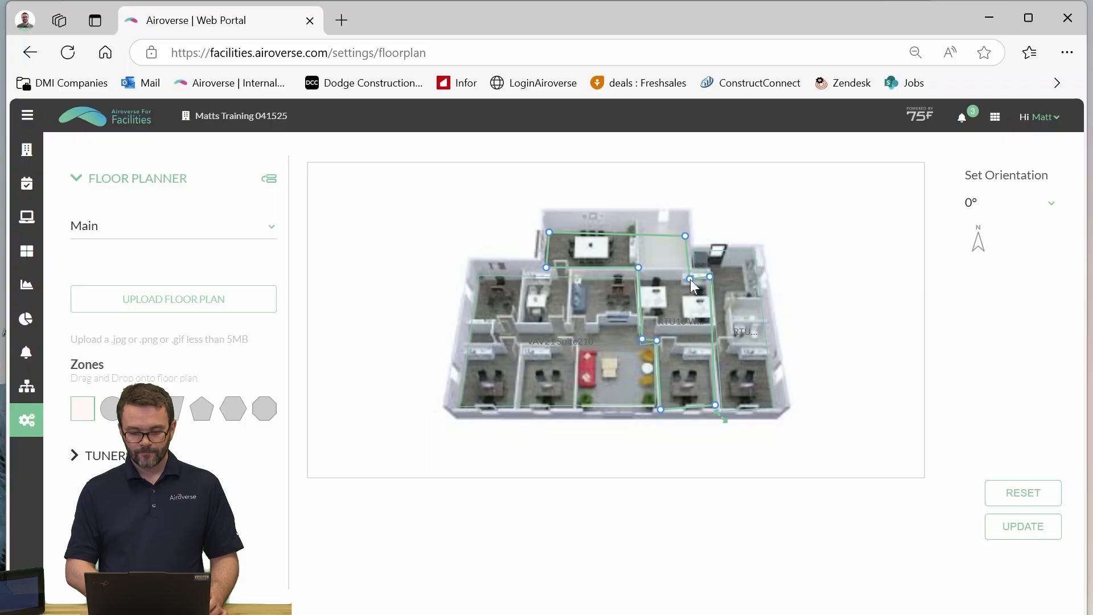
{"action": "left_click", "coordinate": [1034, 533]}
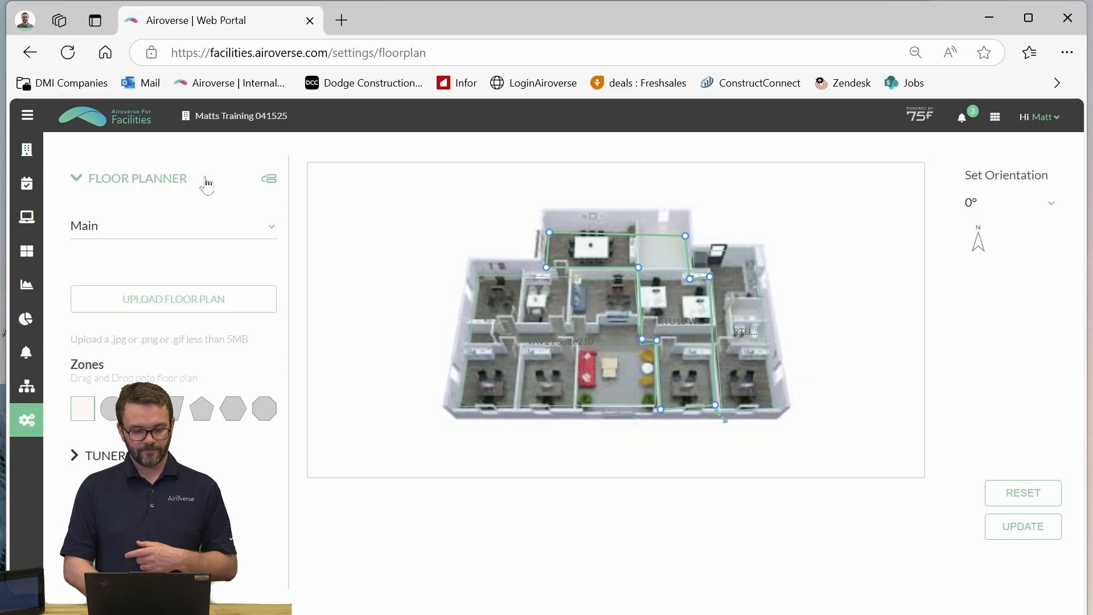
- Return to the site overview and open the details of the VAV21 Suite210 zone from the floor plan
{"action": "left_click", "coordinate": [79, 149]}
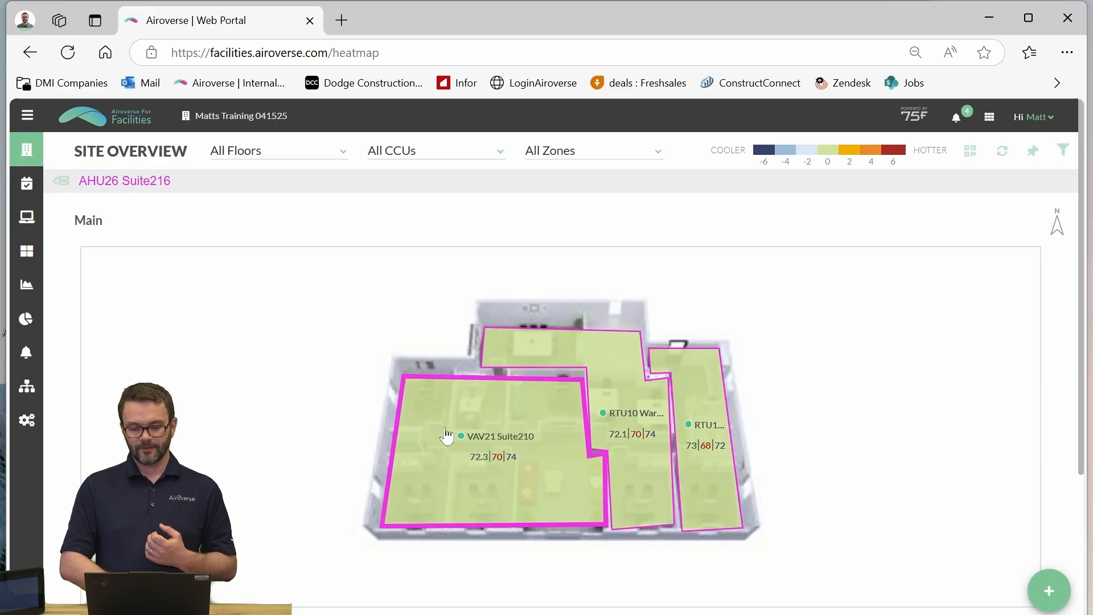
{"action": "left_click", "coordinate": [519, 477]}
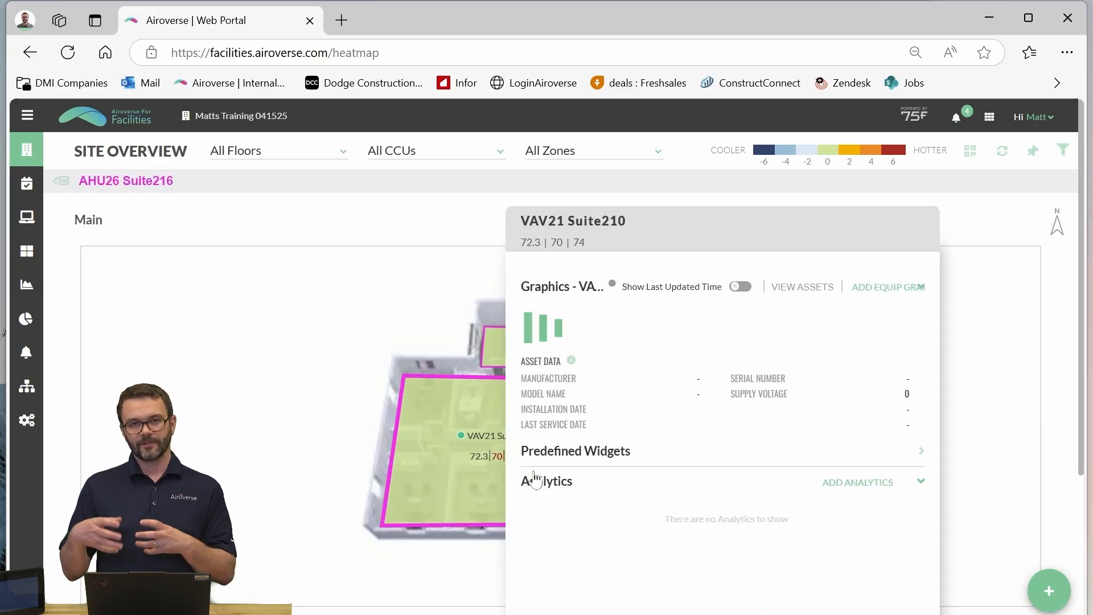
{"action": "left_click", "coordinate": [476, 468]}
{"action": "left_click", "coordinate": [474, 468]}
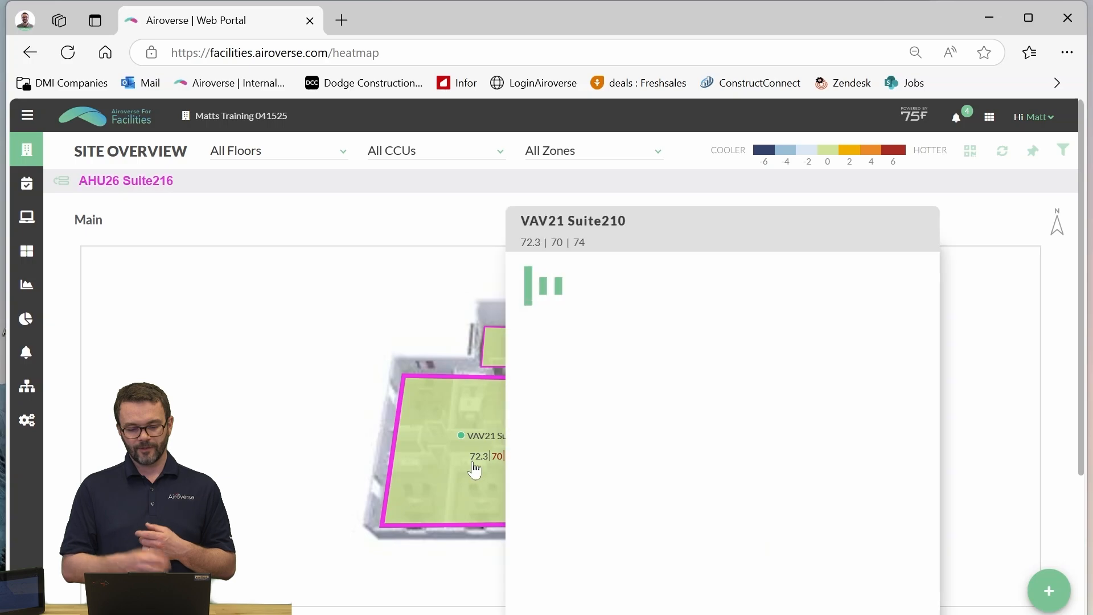